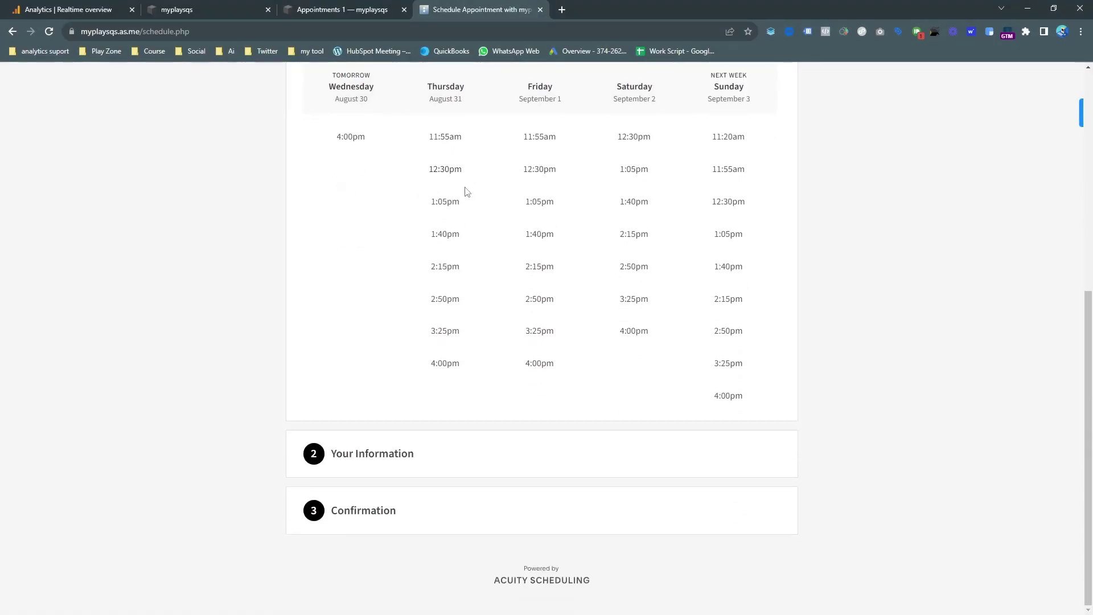
pyautogui.scroll(5, 465, 191)
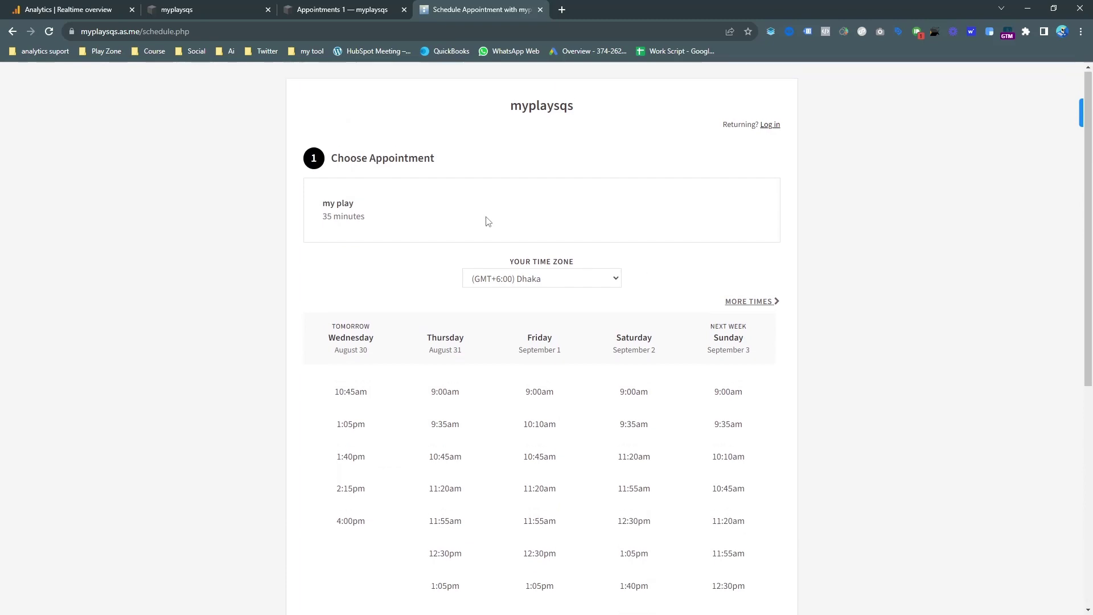
pyautogui.scroll(-1, 461, 333)
# Step: Select the Thursday 9:00am slot on the myplaysqs booking page
pyautogui.click(445, 275)
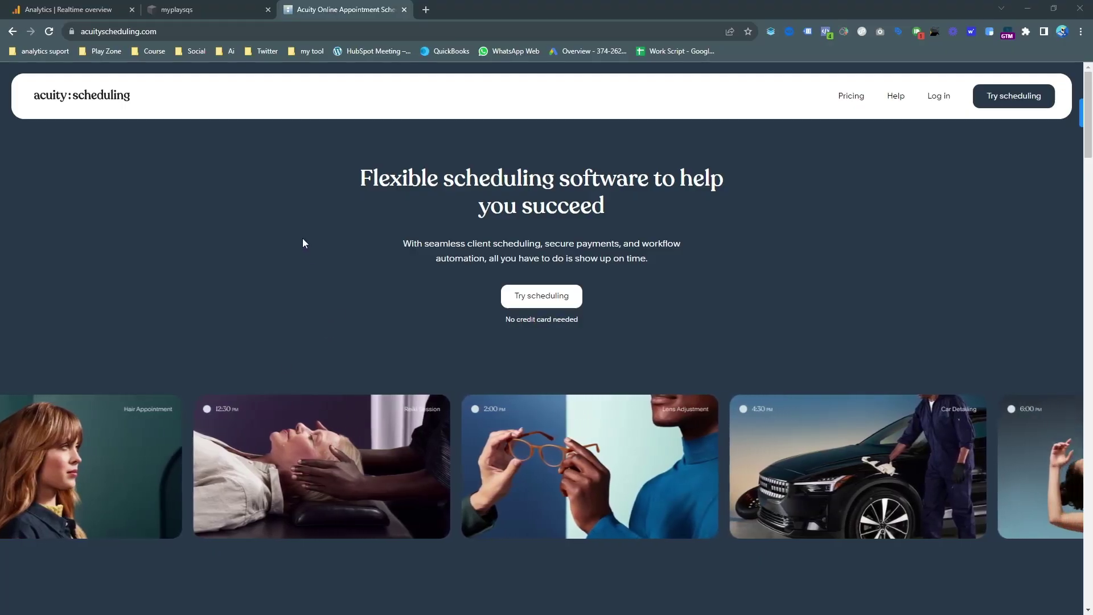
pyautogui.scroll(-2, 298, 248)
pyautogui.scroll(-2, 298, 252)
pyautogui.scroll(3, 293, 273)
pyautogui.scroll(1, 299, 276)
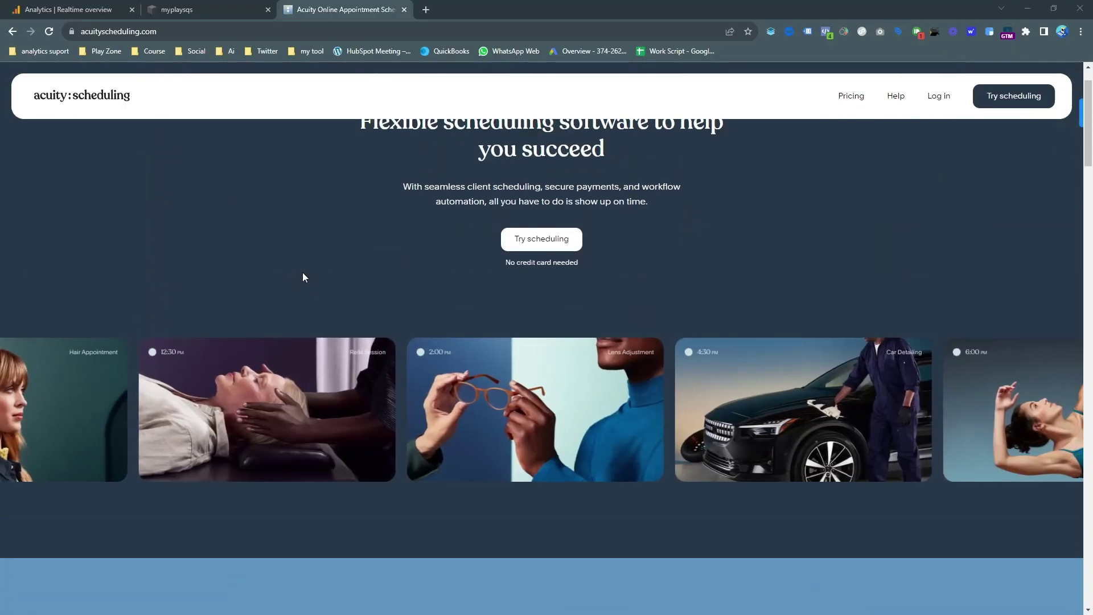
pyautogui.scroll(1, 302, 272)
# Step: Check the myplaysqs tab, then start an Acuity Scheduling trial signup from the Acuity website
pyautogui.click(229, 7)
pyautogui.click(354, 7)
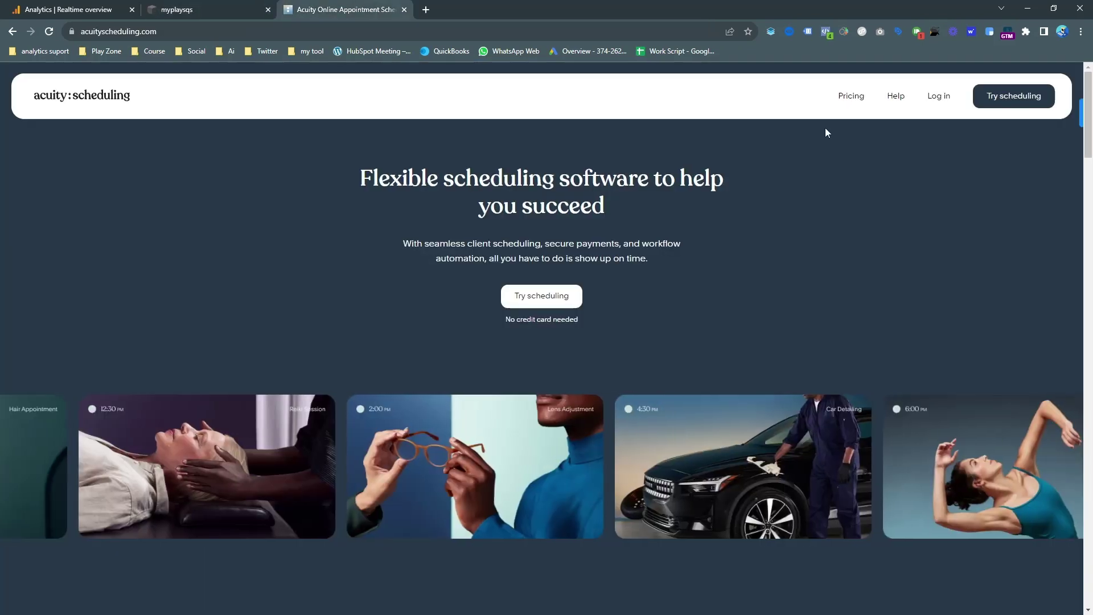
pyautogui.click(997, 102)
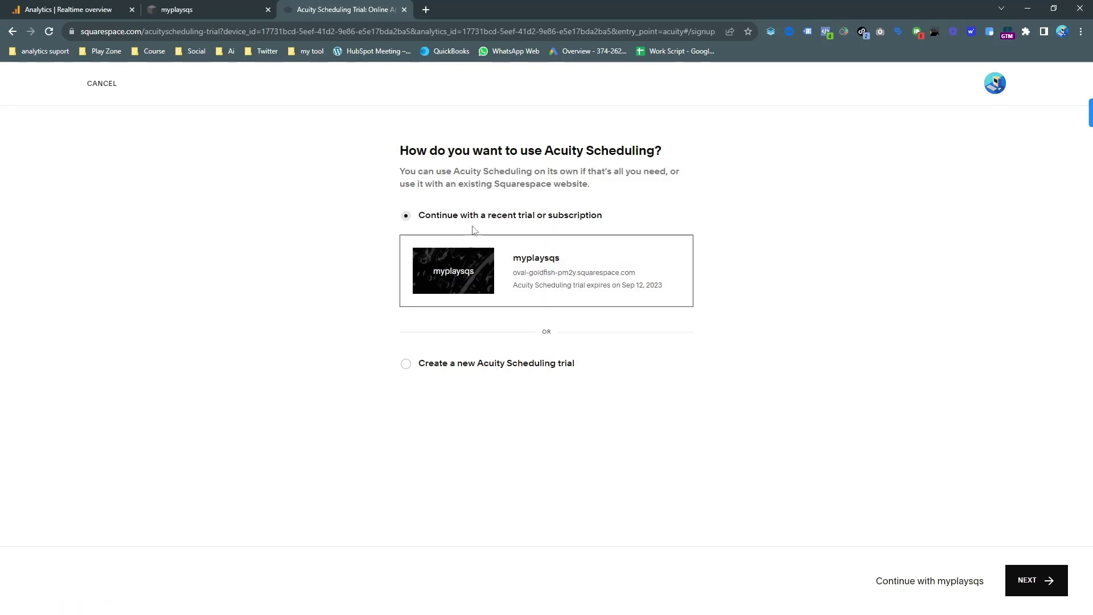
# Step: Continue with the existing myplaysqs trial rather than creating a new one
pyautogui.click(478, 371)
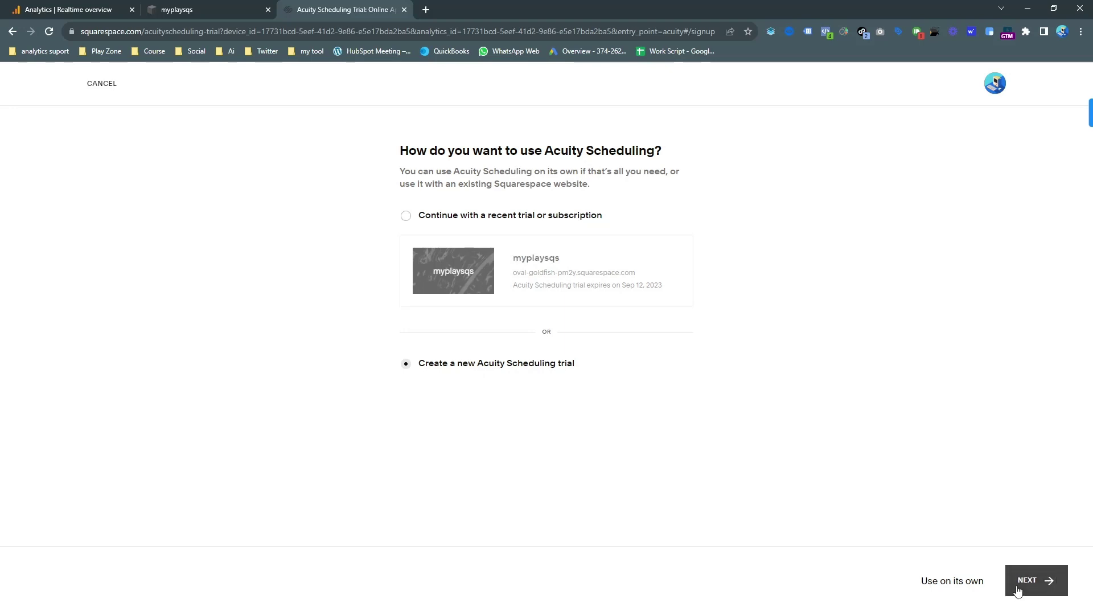
pyautogui.click(511, 219)
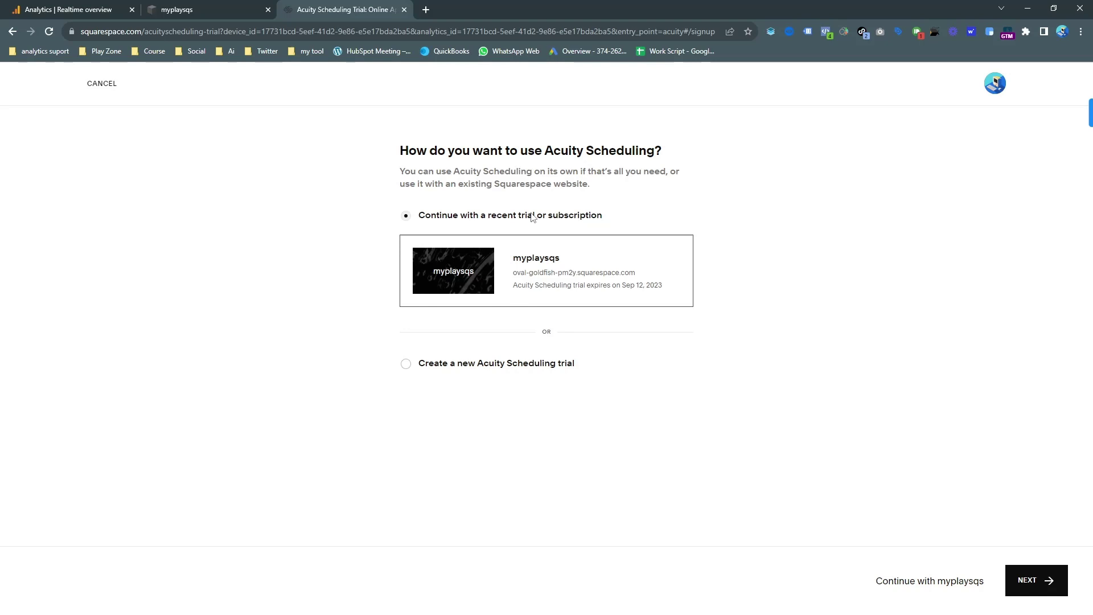
pyautogui.click(1045, 584)
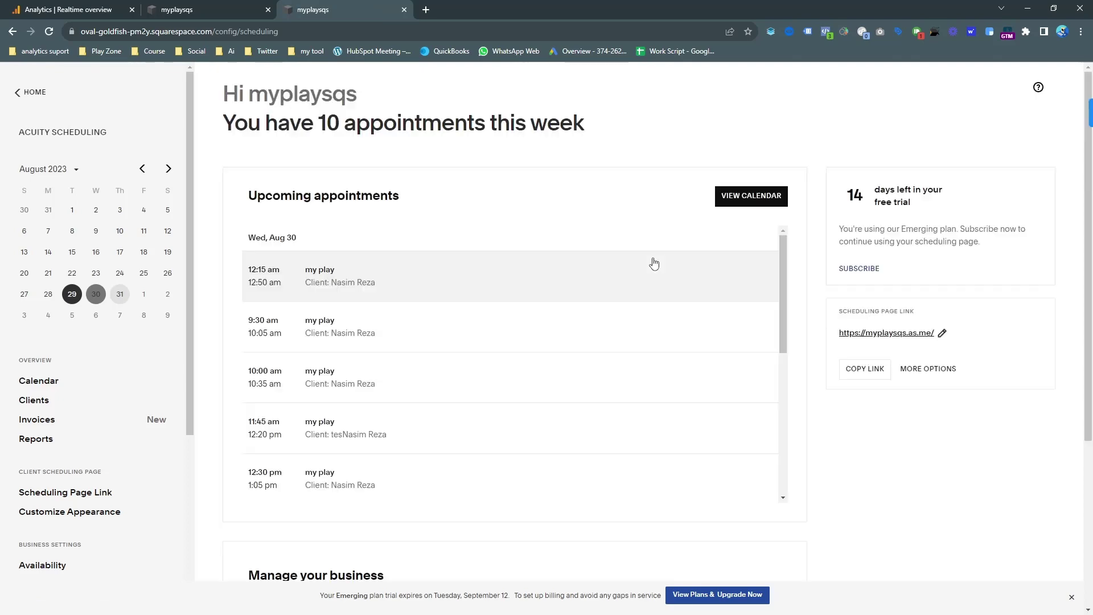
# Step: Leave the scheduling dashboard and go back to the site's home menu
pyautogui.click(24, 93)
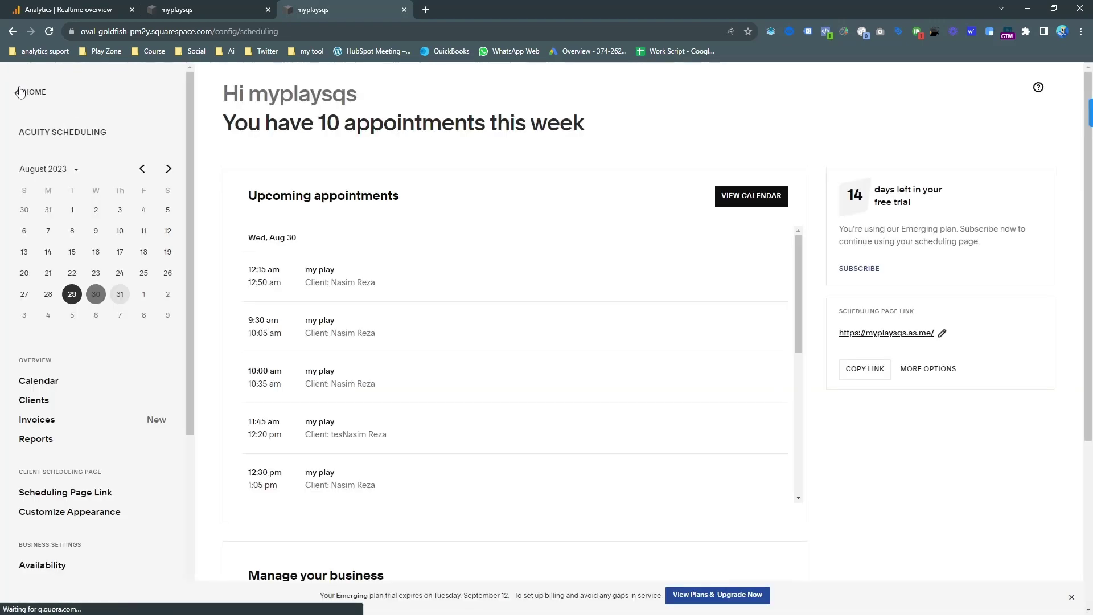
pyautogui.click(19, 91)
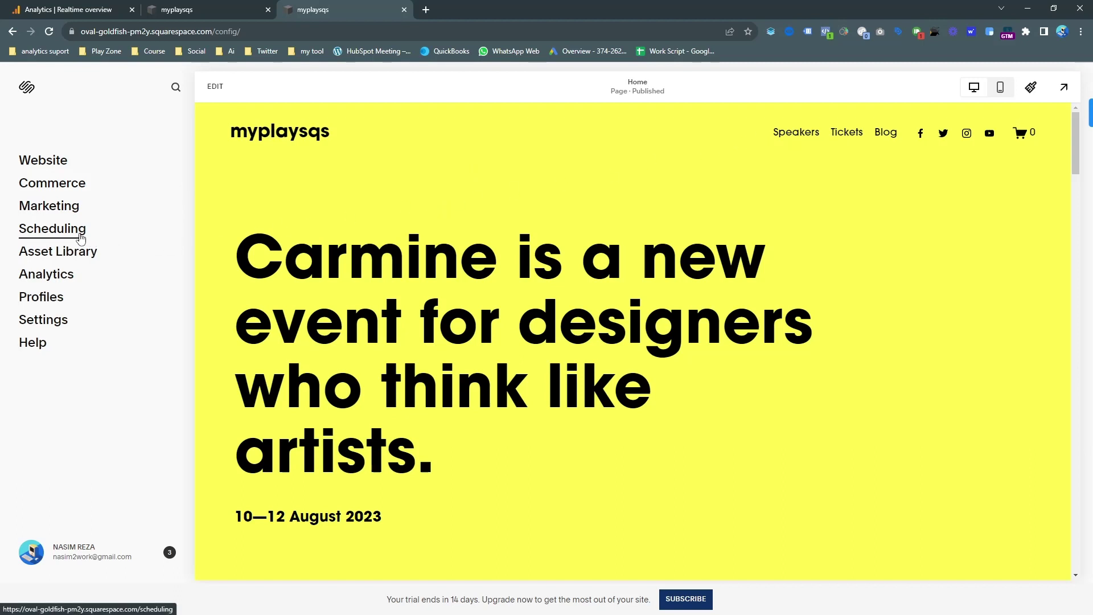
# Step: In Website pages, add a new Scheduling page to Main Navigation
pyautogui.click(53, 161)
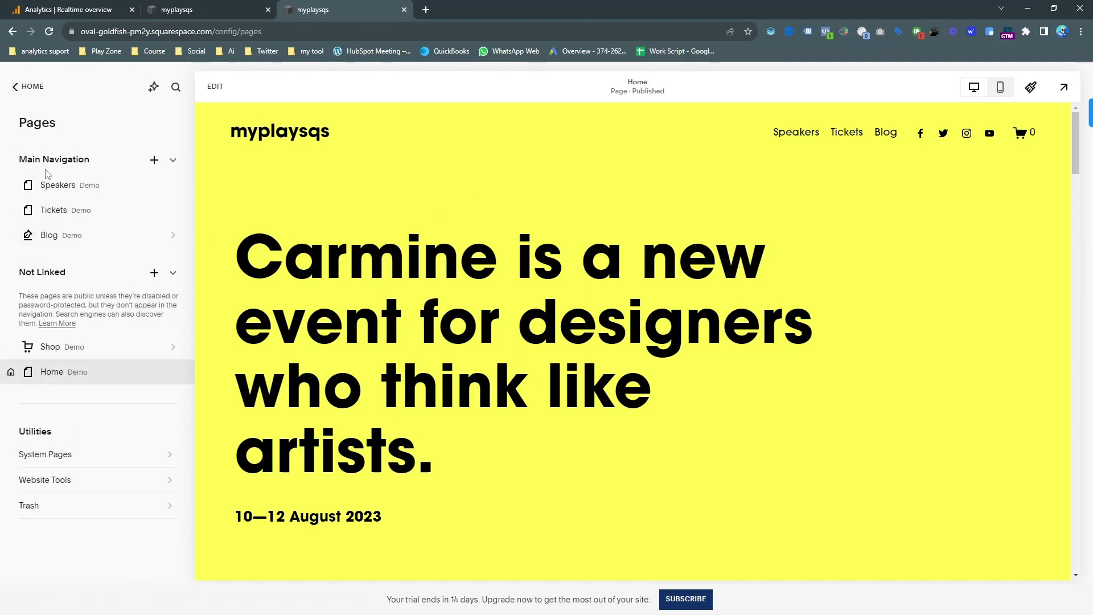
pyautogui.click(155, 160)
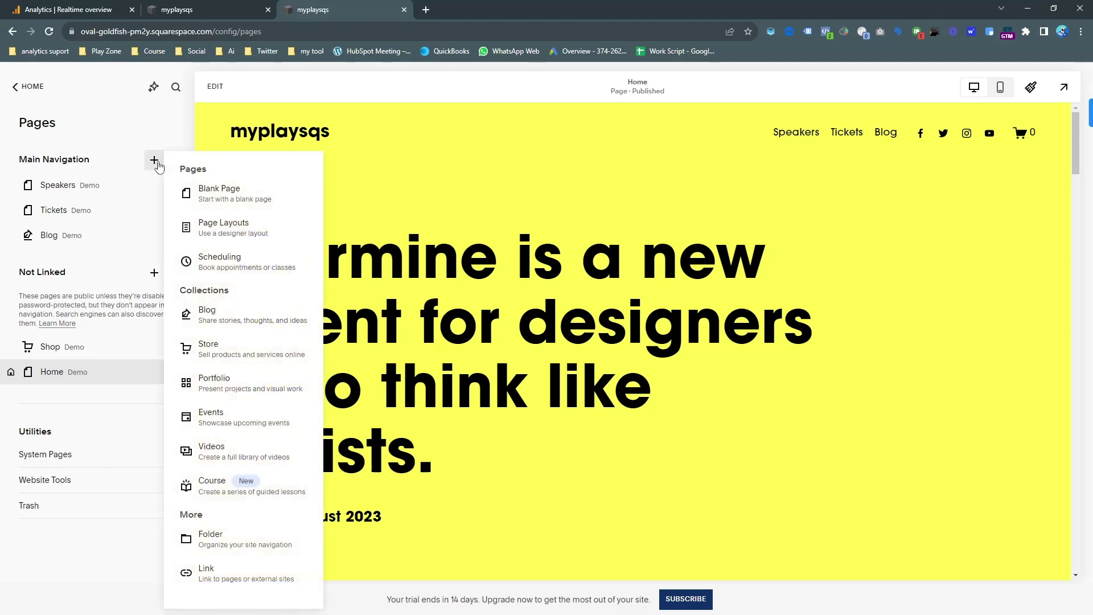
pyautogui.click(221, 261)
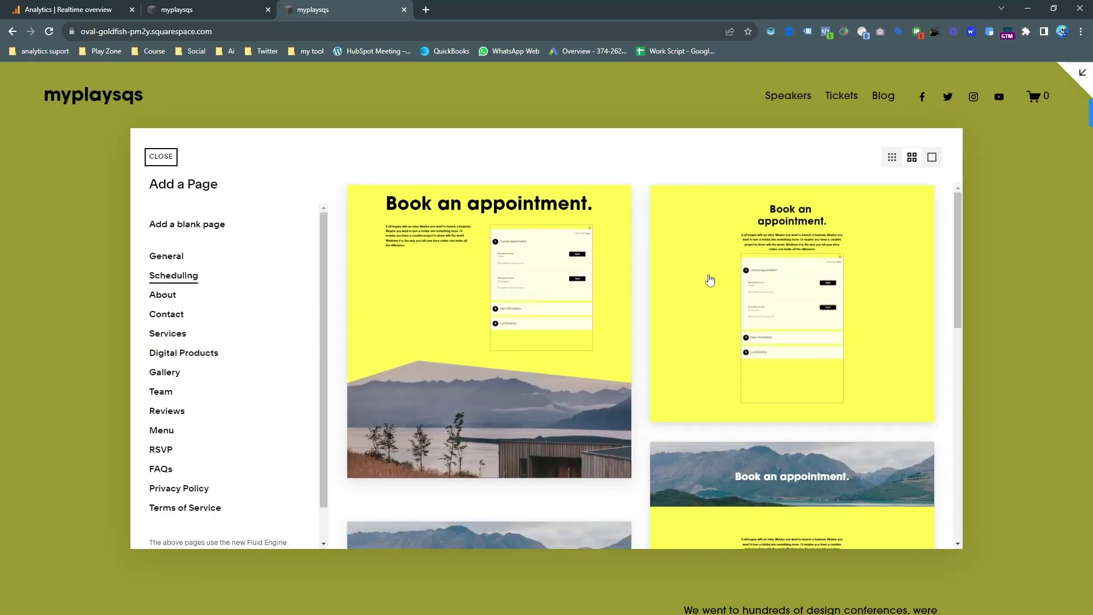
pyautogui.scroll(-2, 763, 293)
pyautogui.scroll(-2, 769, 272)
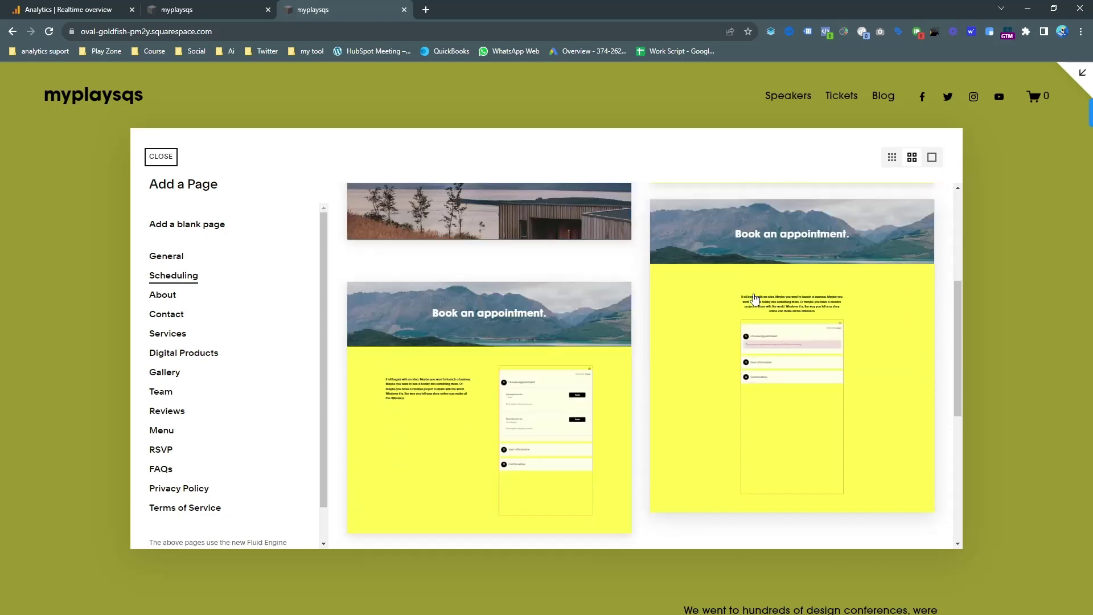
pyautogui.scroll(-3, 631, 329)
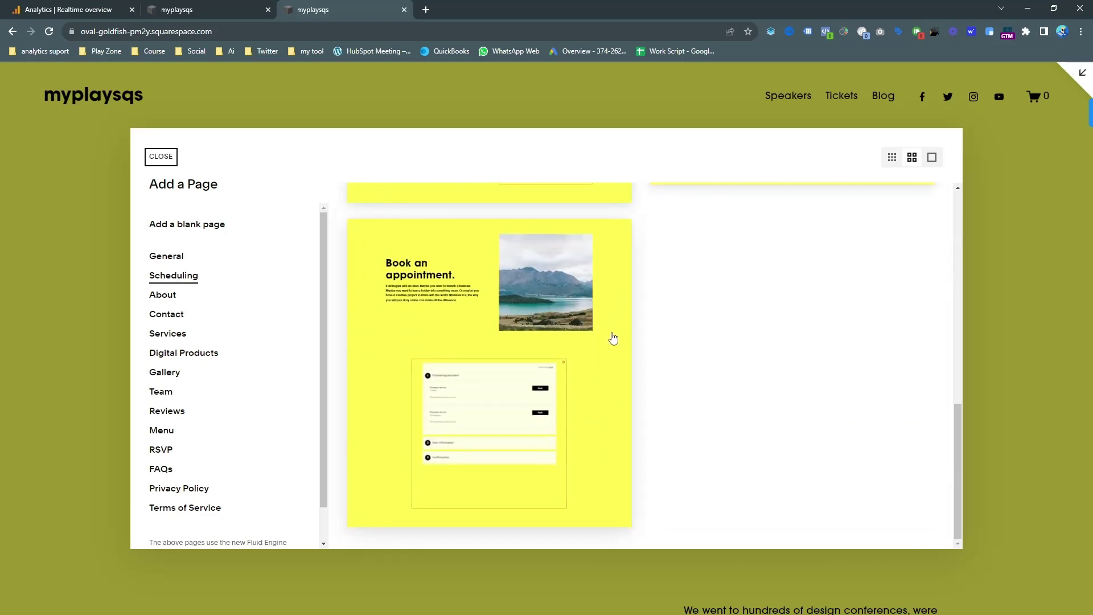
pyautogui.scroll(5, 612, 339)
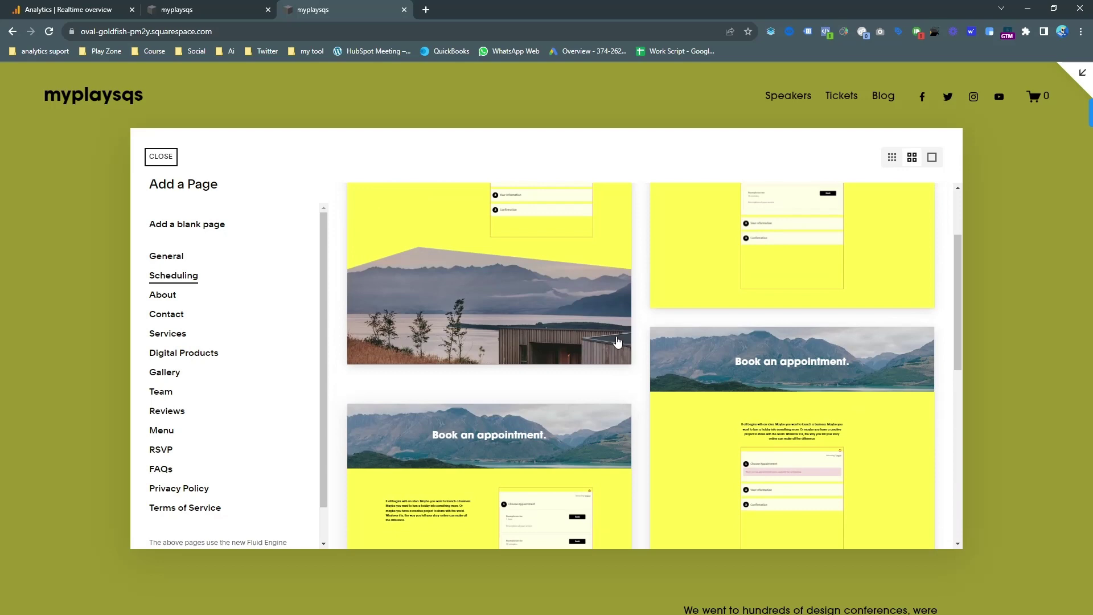
pyautogui.scroll(2, 617, 341)
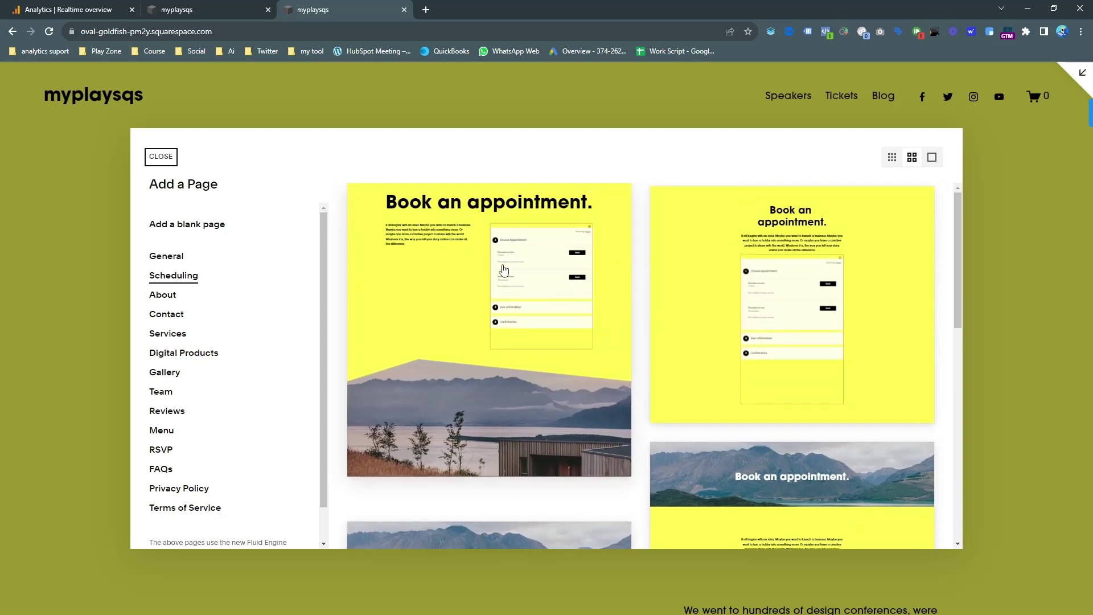
# Step: Add the 'Book an appointment' layout as the new Appointments 1 page
pyautogui.press('Escape')
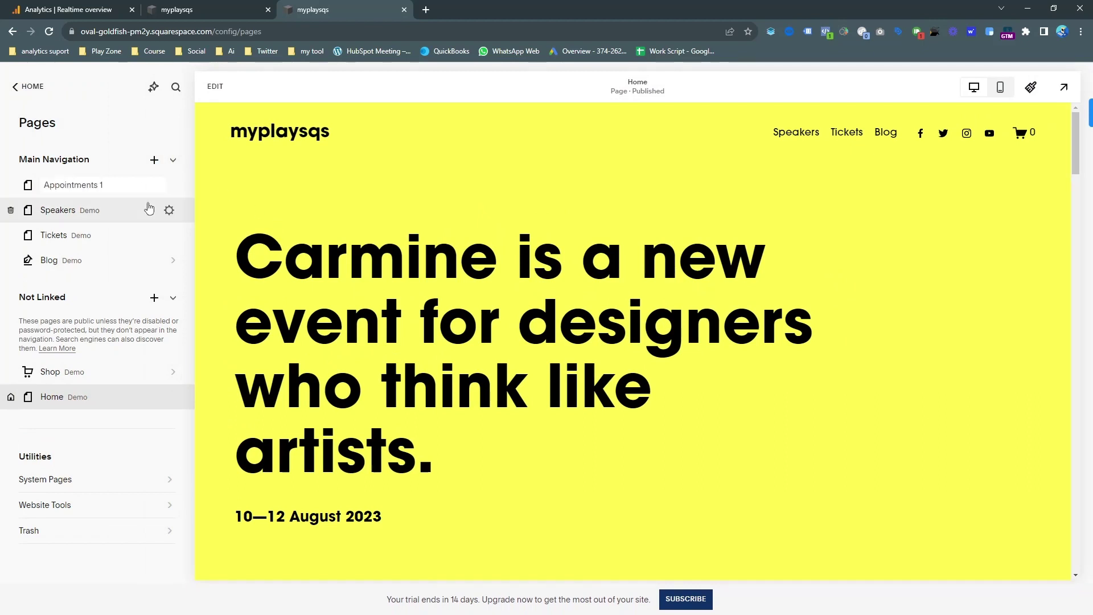
# Step: Confirm the Appointments 1 page name and reopen the Scheduling dashboard
pyautogui.click(137, 189)
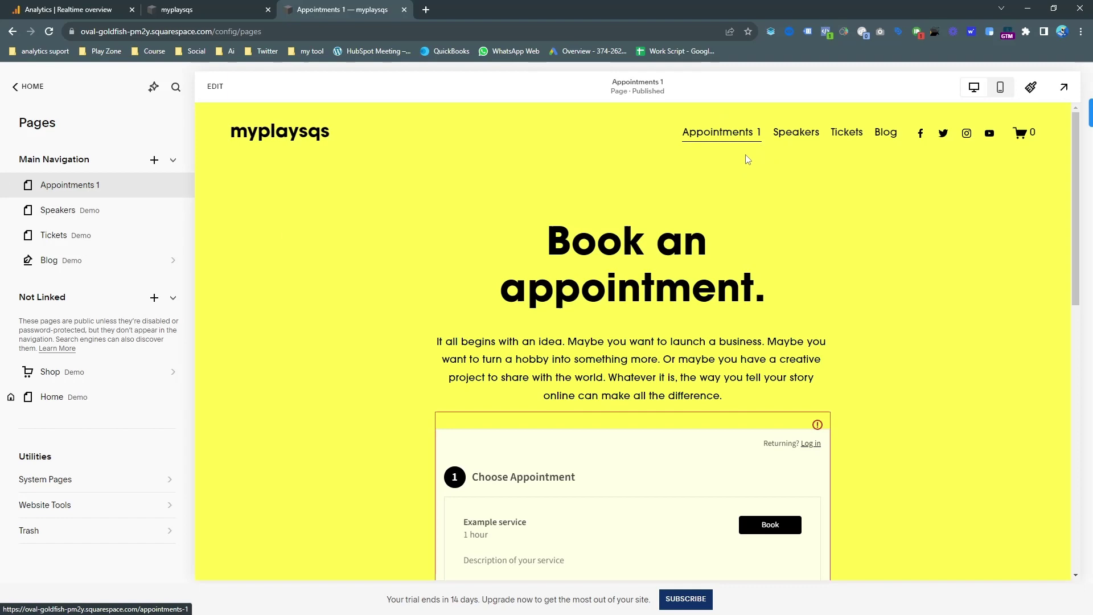
pyautogui.scroll(-3, 559, 222)
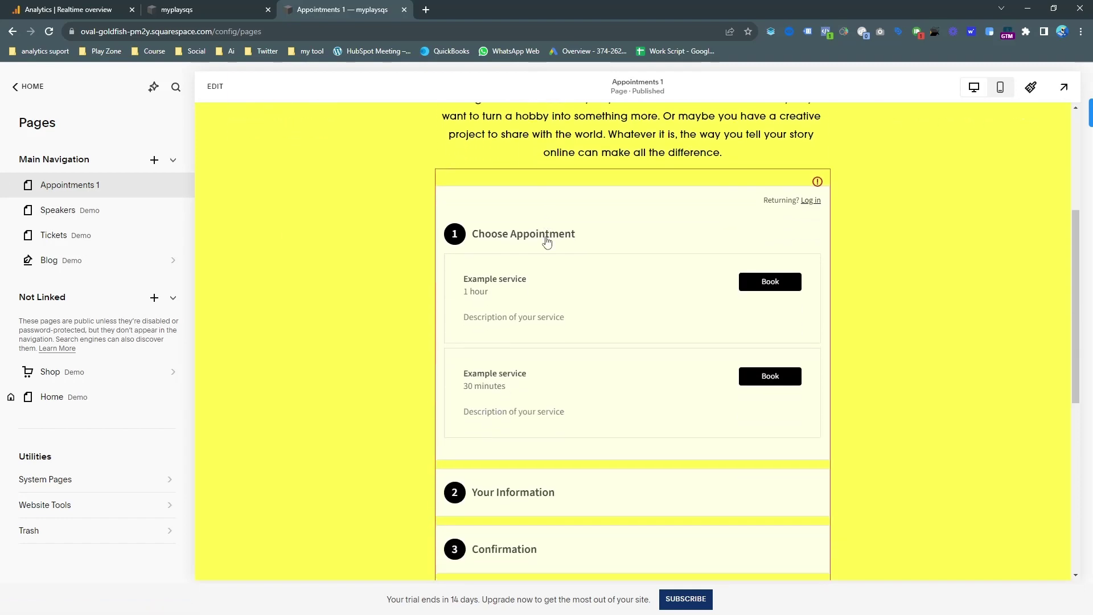
pyautogui.scroll(-3, 547, 242)
pyautogui.scroll(3, 569, 222)
pyautogui.scroll(3, 597, 224)
pyautogui.scroll(1, 665, 228)
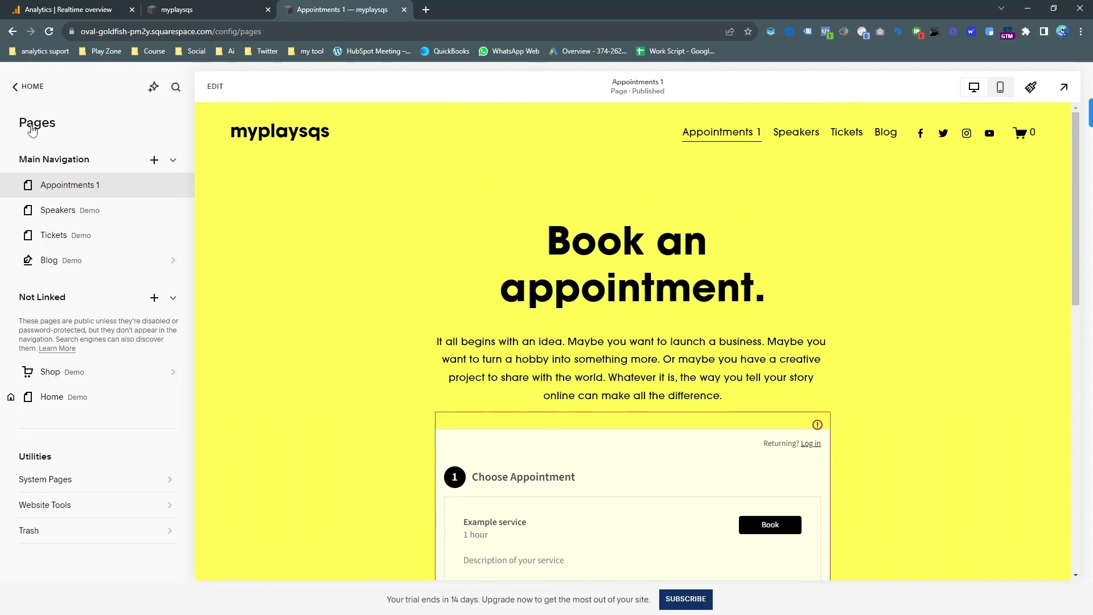
pyautogui.click(14, 87)
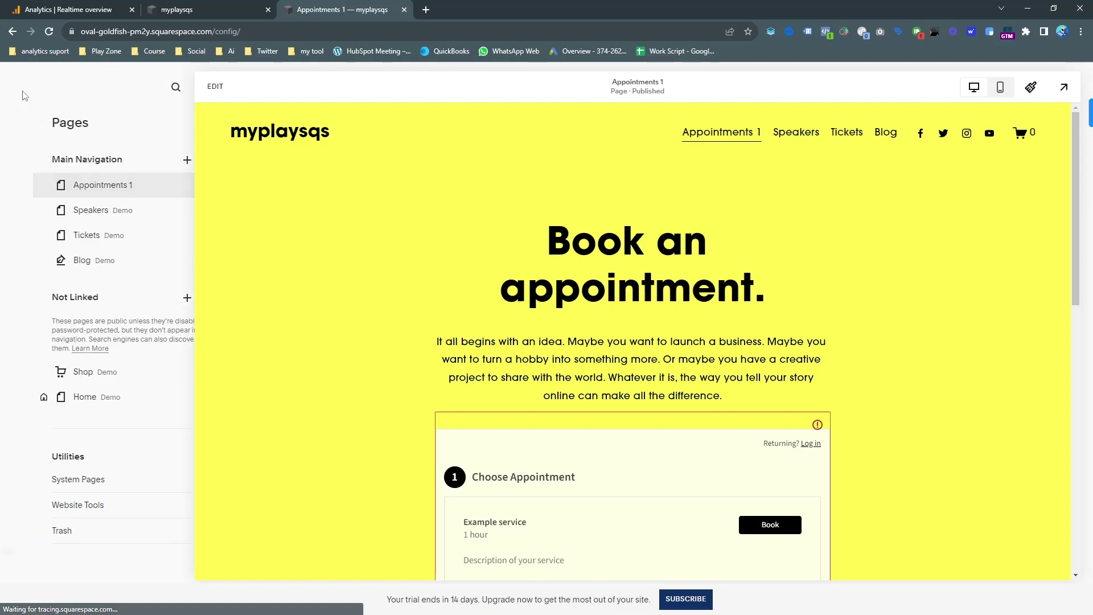
pyautogui.click(73, 228)
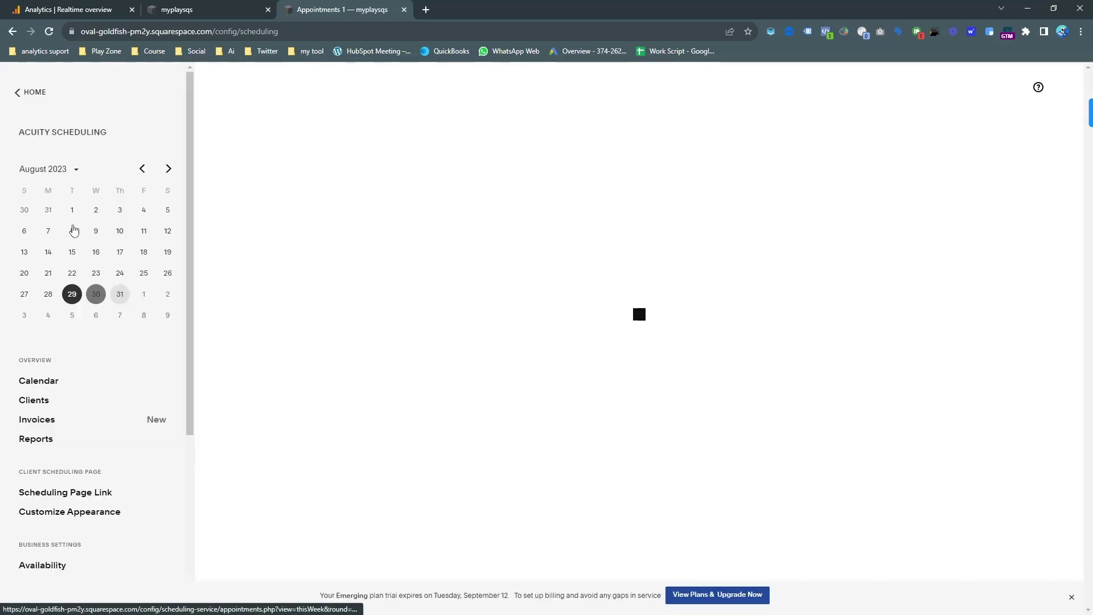
# Step: View the Scheduling Page Link settings, then return to the Appointments 1 site preview
pyautogui.click(59, 493)
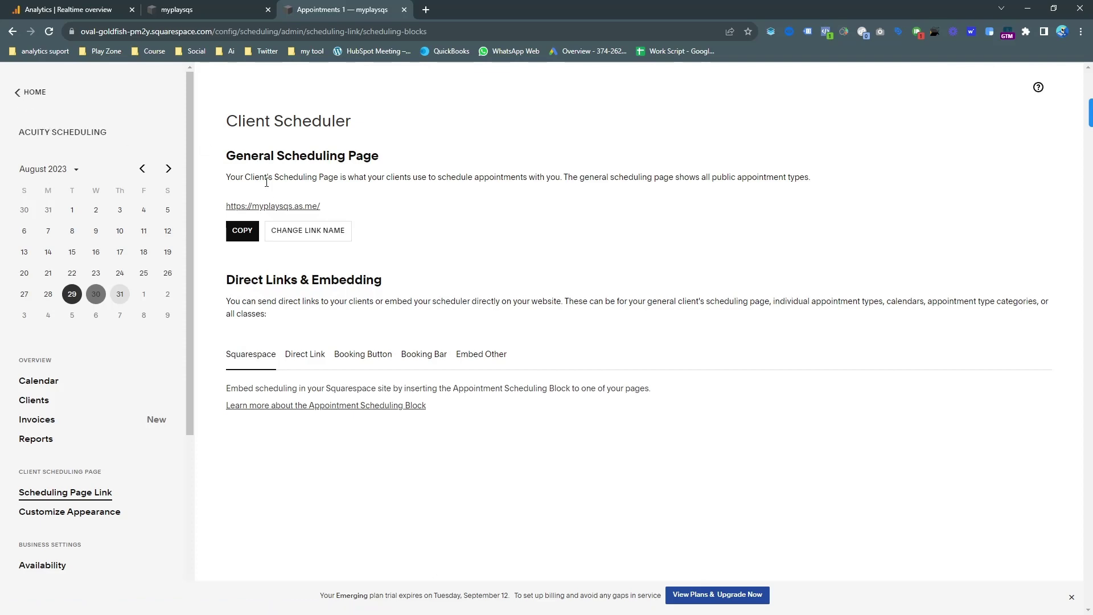
pyautogui.click(12, 96)
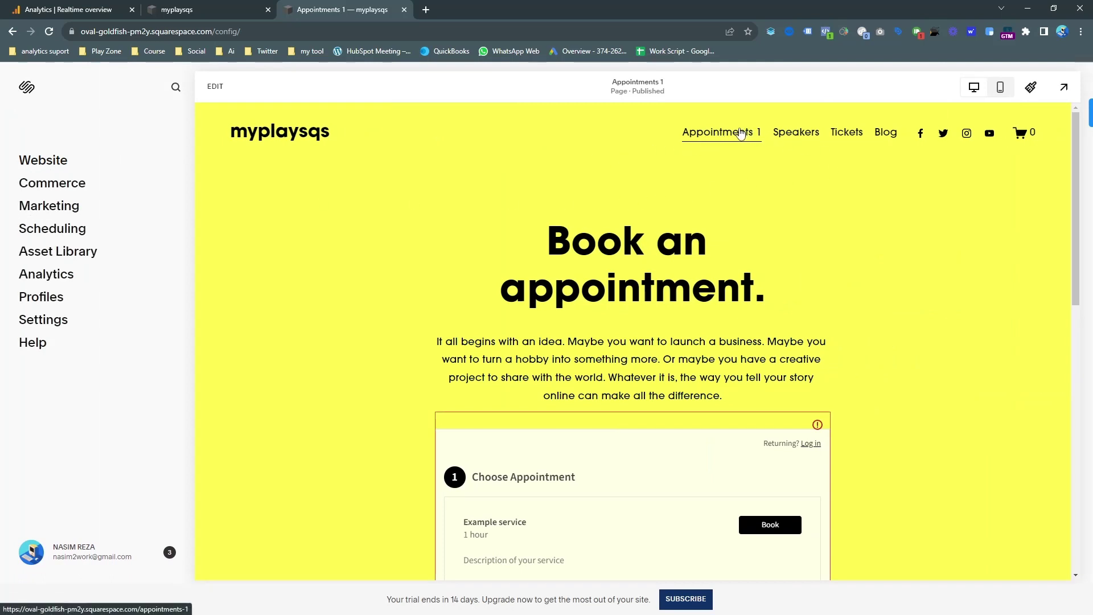
pyautogui.scroll(-3, 758, 174)
pyautogui.scroll(3, 738, 190)
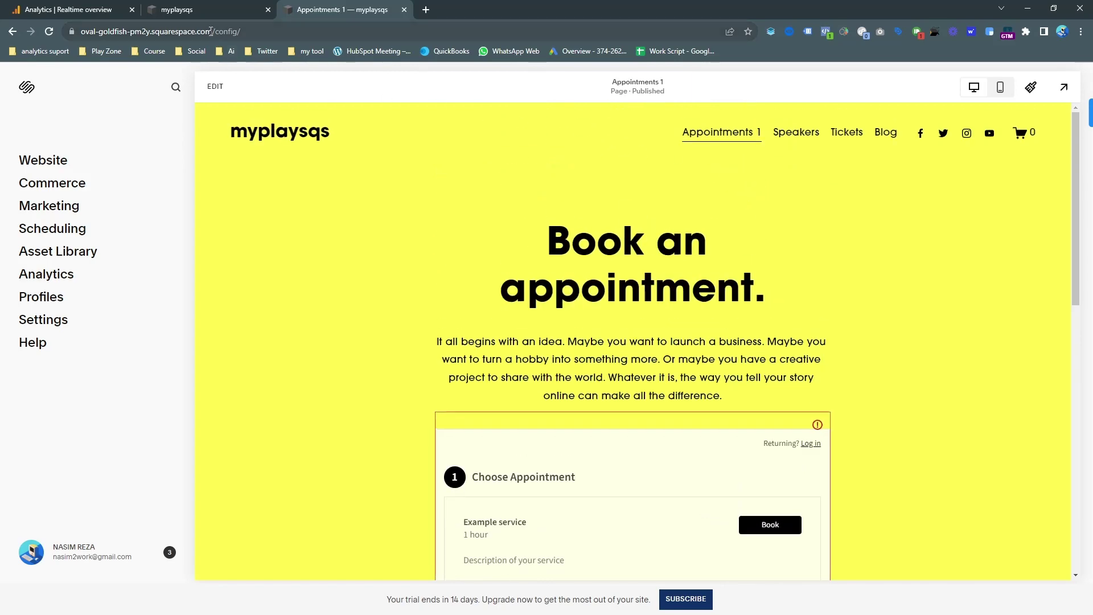
# Step: Copy the site URL and open Appointments 1 on the live site in an incognito window
pyautogui.moveTo(81, 32); pyautogui.dragTo(238, 32)
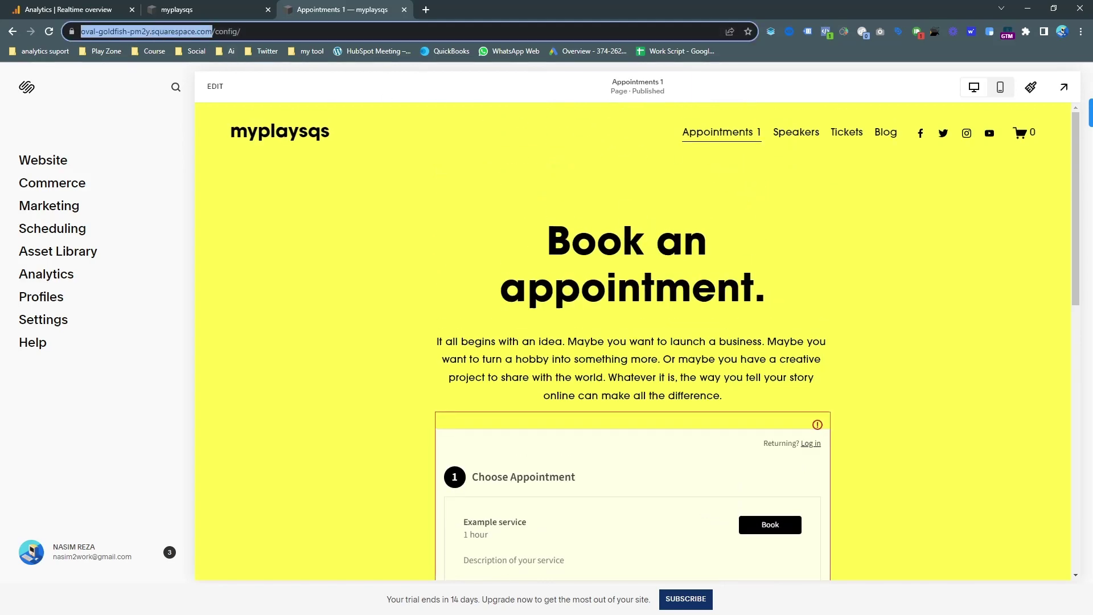
pyautogui.click(425, 9)
pyautogui.hotkey('ctrl', 'shift', 'n')
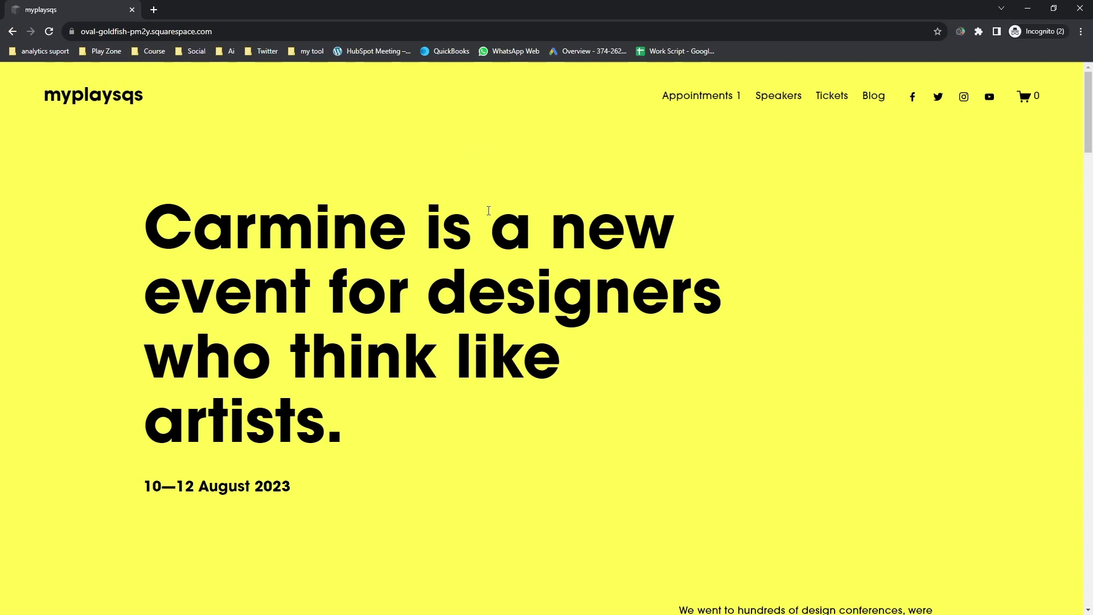
pyautogui.click(712, 102)
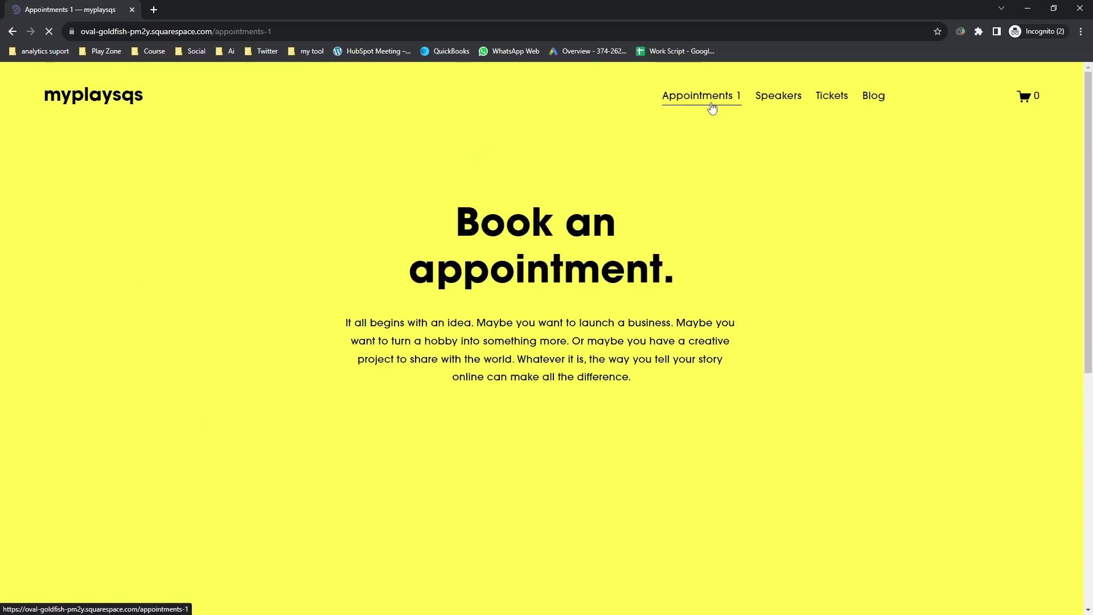
pyautogui.scroll(-2, 587, 220)
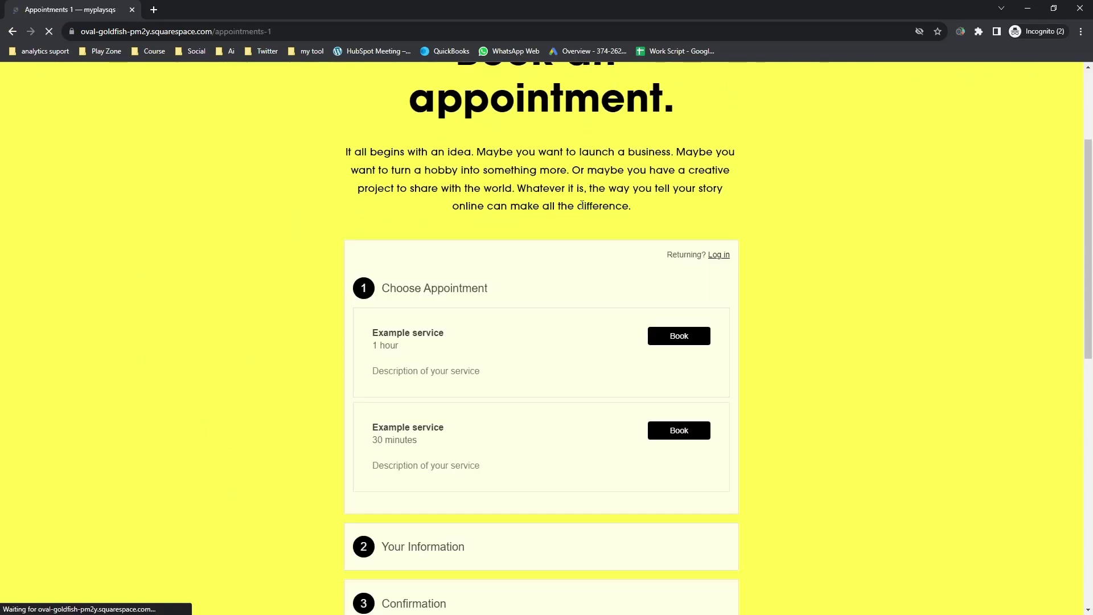
pyautogui.scroll(-1, 581, 211)
pyautogui.scroll(-2, 560, 220)
pyautogui.scroll(2, 598, 216)
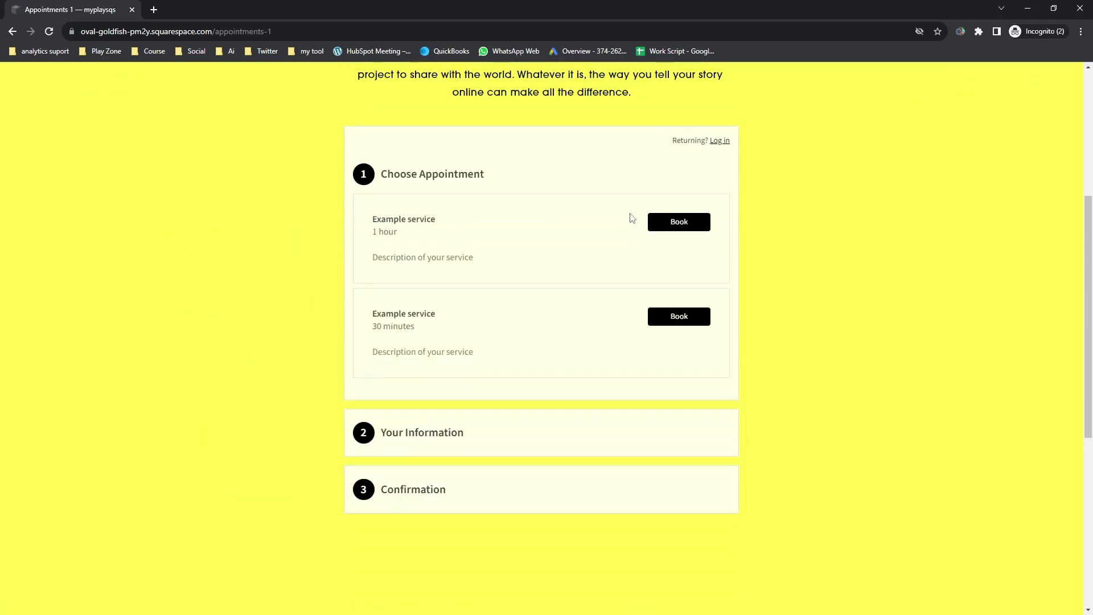
pyautogui.scroll(3, 631, 226)
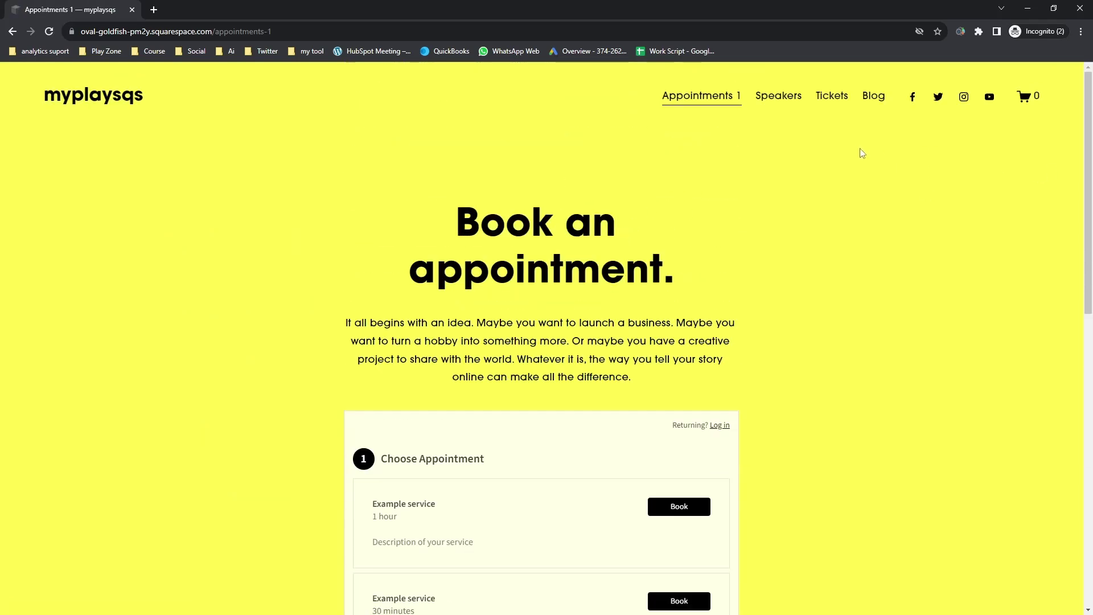
# Step: Close the private window and copy the general link from Scheduling Page Link settings
pyautogui.click(1079, 8)
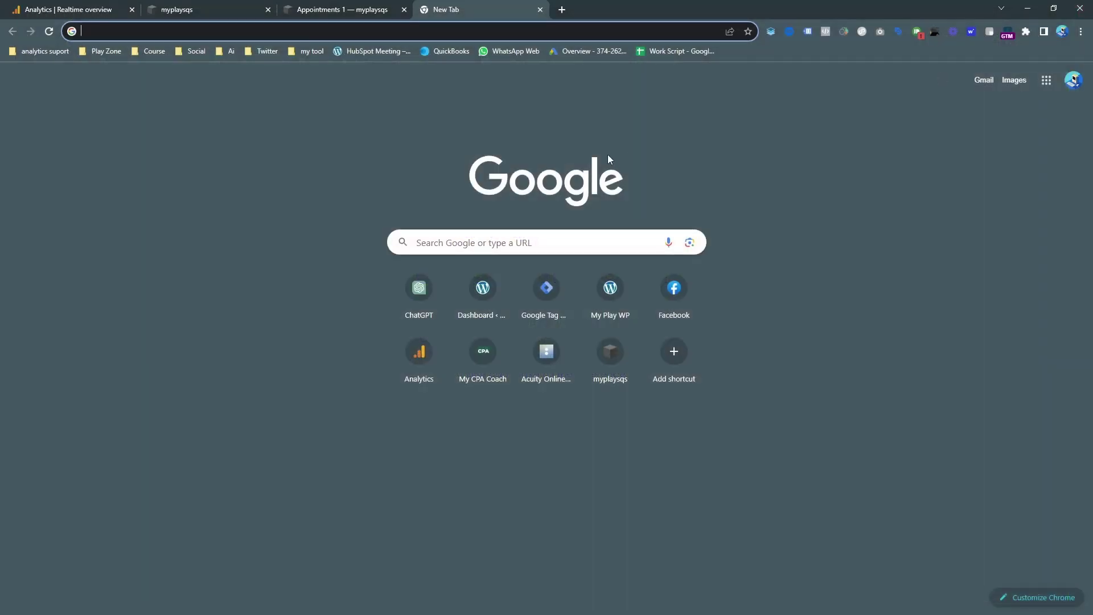
pyautogui.click(350, 9)
pyautogui.click(53, 229)
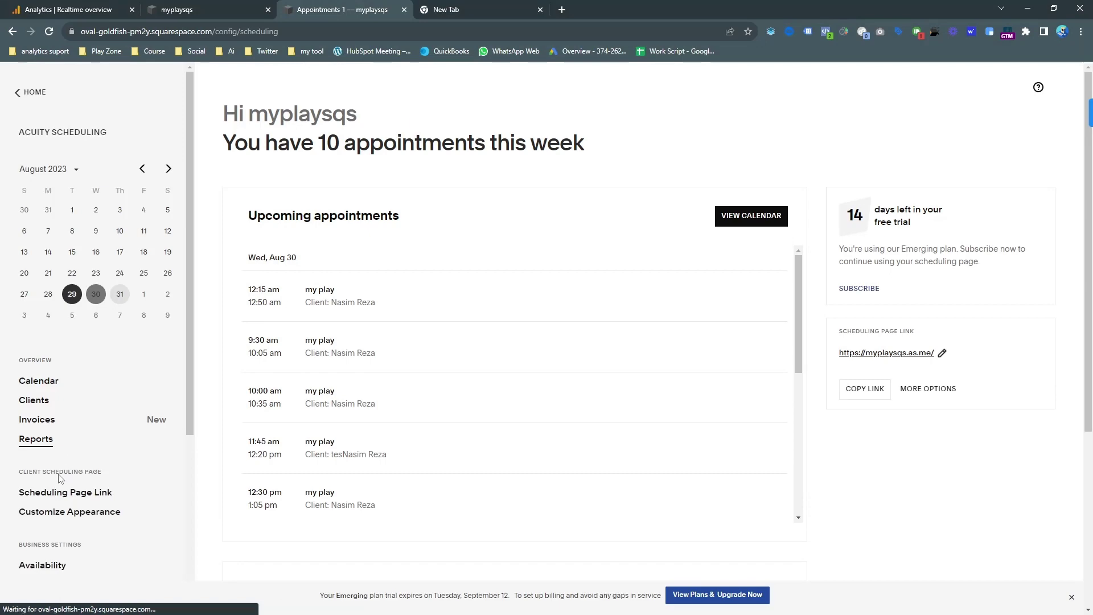
pyautogui.click(53, 492)
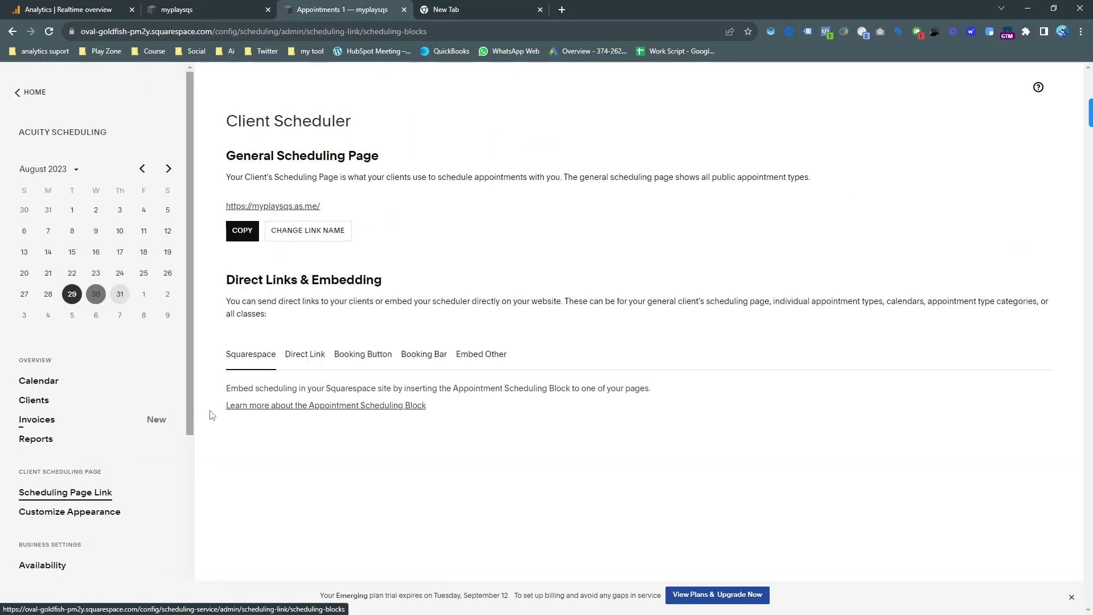
pyautogui.click(252, 234)
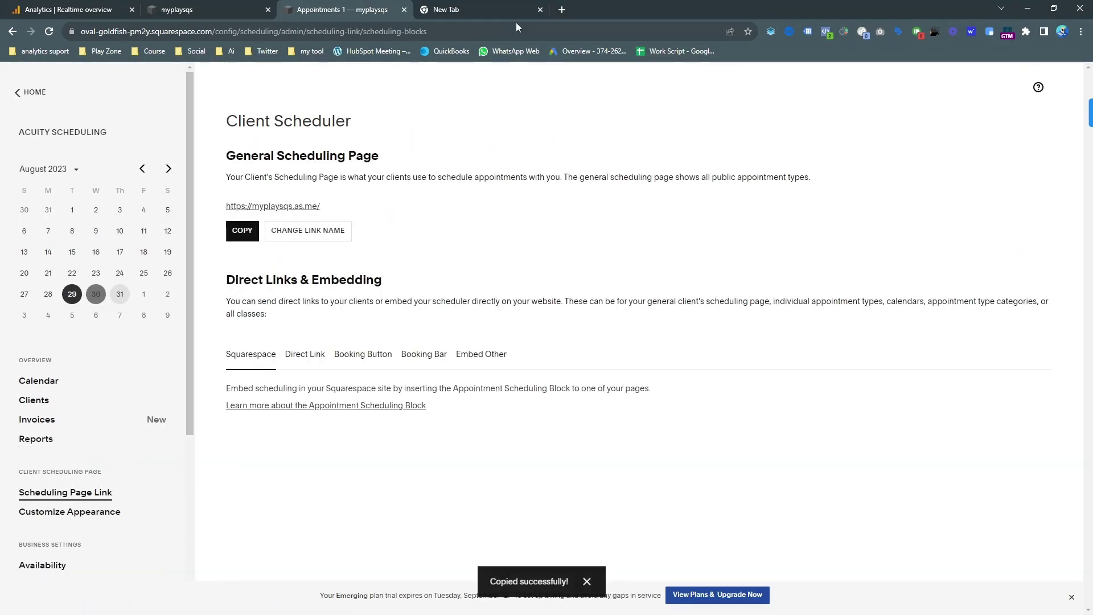
# Step: Load the copied myplaysqs.as.me scheduling link in the empty new tab
pyautogui.click(501, 8)
pyautogui.write('https://myplaysqs.as.me/')
pyautogui.press('Return')
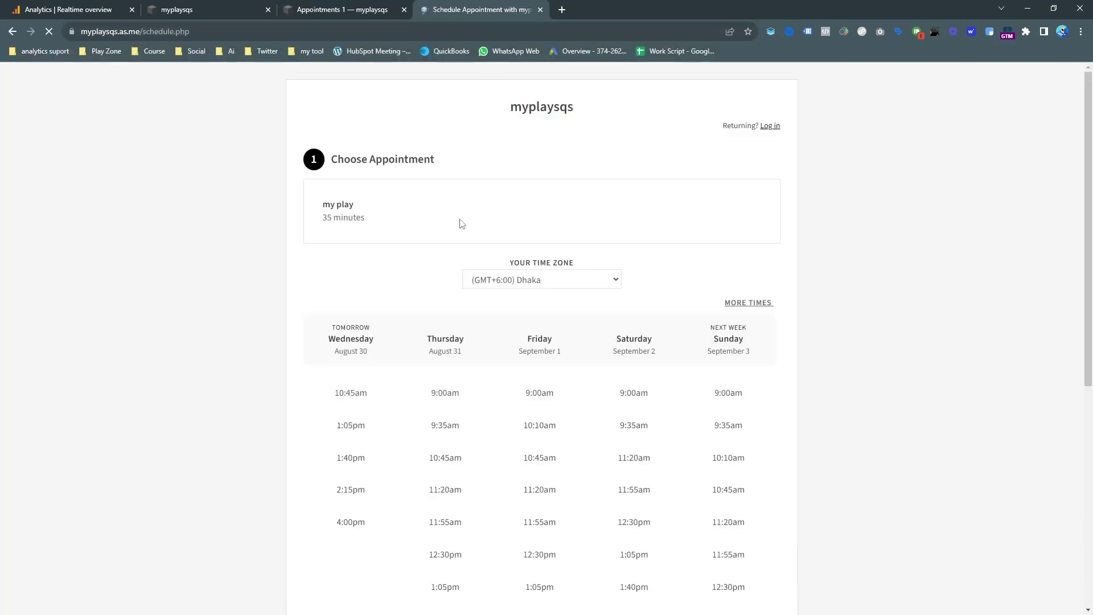
pyautogui.scroll(-3, 440, 204)
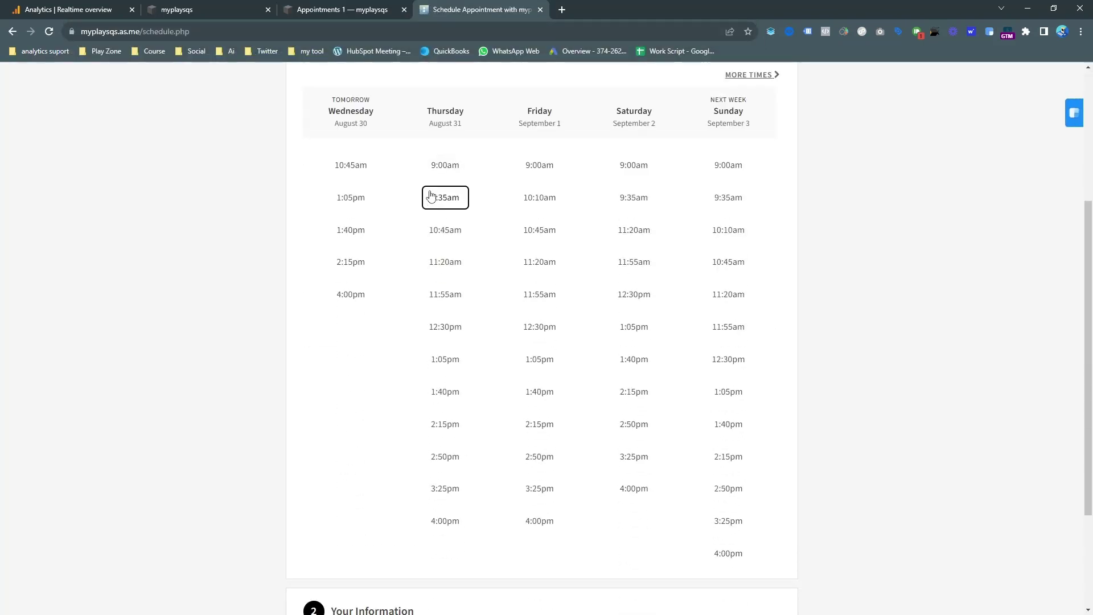
pyautogui.scroll(3, 461, 183)
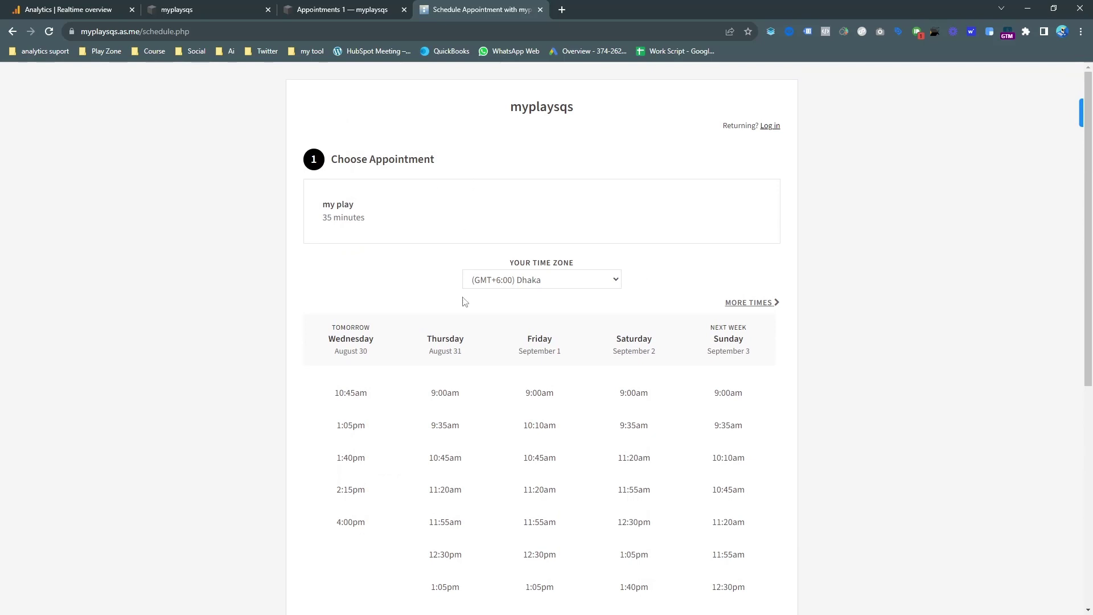
pyautogui.scroll(-1, 435, 272)
# Step: Book the Thursday, August 31 9:00am slot for the my play appointment
pyautogui.click(447, 284)
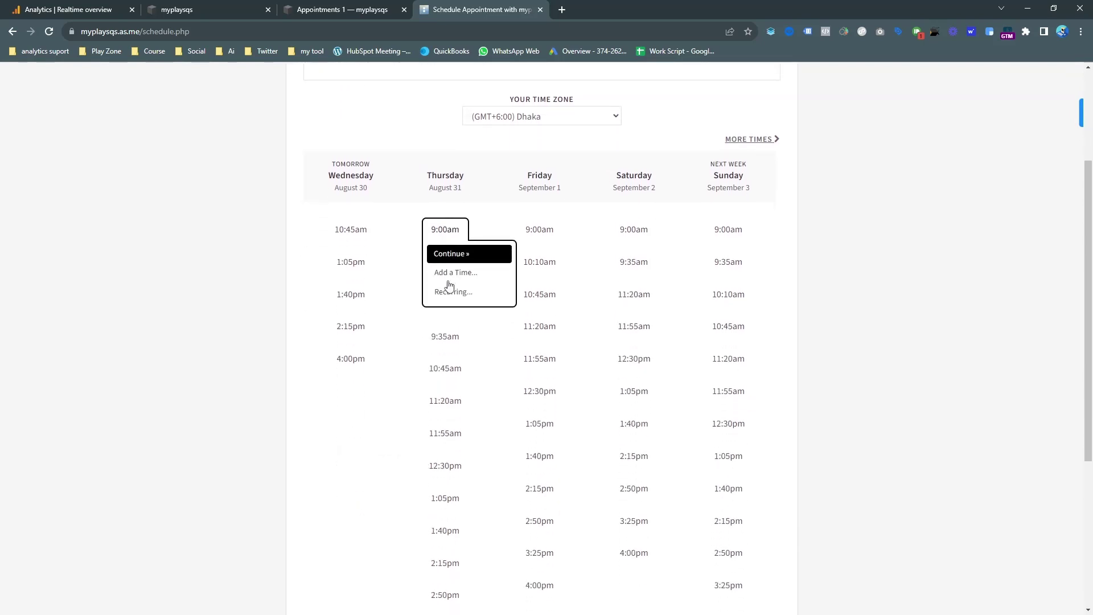
pyautogui.click(445, 246)
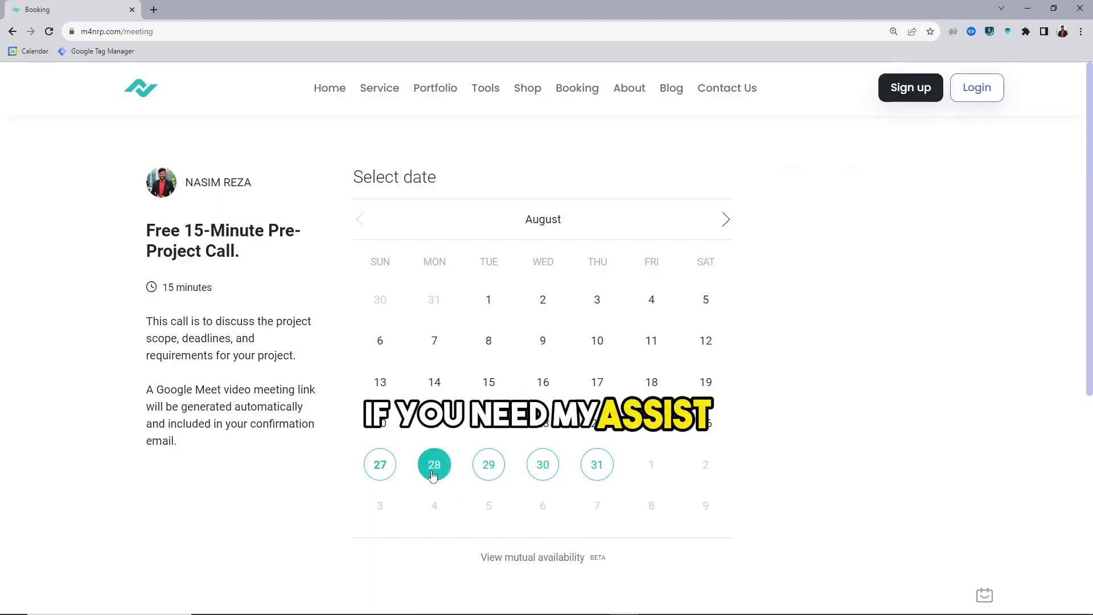
# Step: Keep the Asia/Dhaka time zone and pick the Monday, August 28 1:15 am slot
pyautogui.click(854, 216)
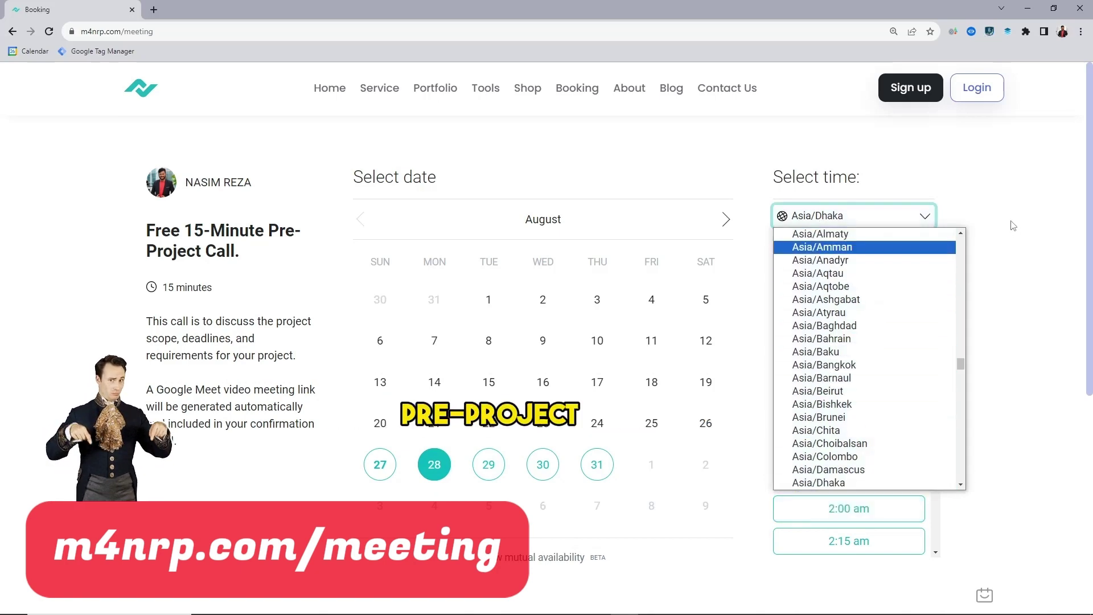
pyautogui.click(935, 294)
pyautogui.click(845, 411)
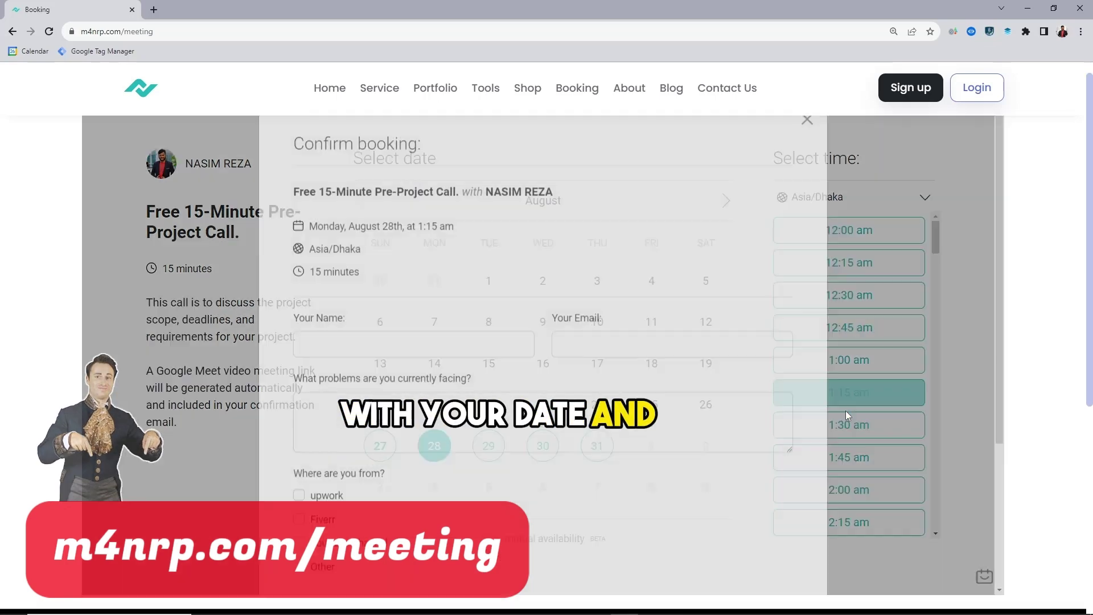
# Step: Fill in name, email and problems, tick YouTube Channel, and start entering the location
pyautogui.click(384, 328)
pyautogui.write('your name')
pyautogui.press('Tab')
pyautogui.write('yo')
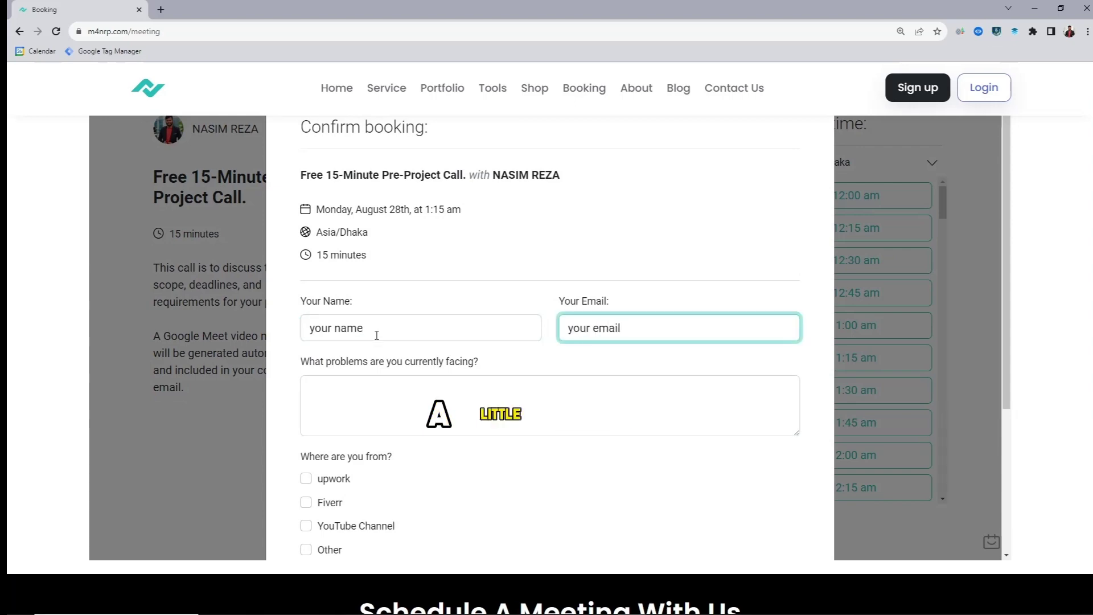
pyautogui.click(347, 412)
pyautogui.write('asd')
pyautogui.scroll(-2, 347, 413)
pyautogui.click(307, 317)
pyautogui.click(390, 420)
pyautogui.write('yo')
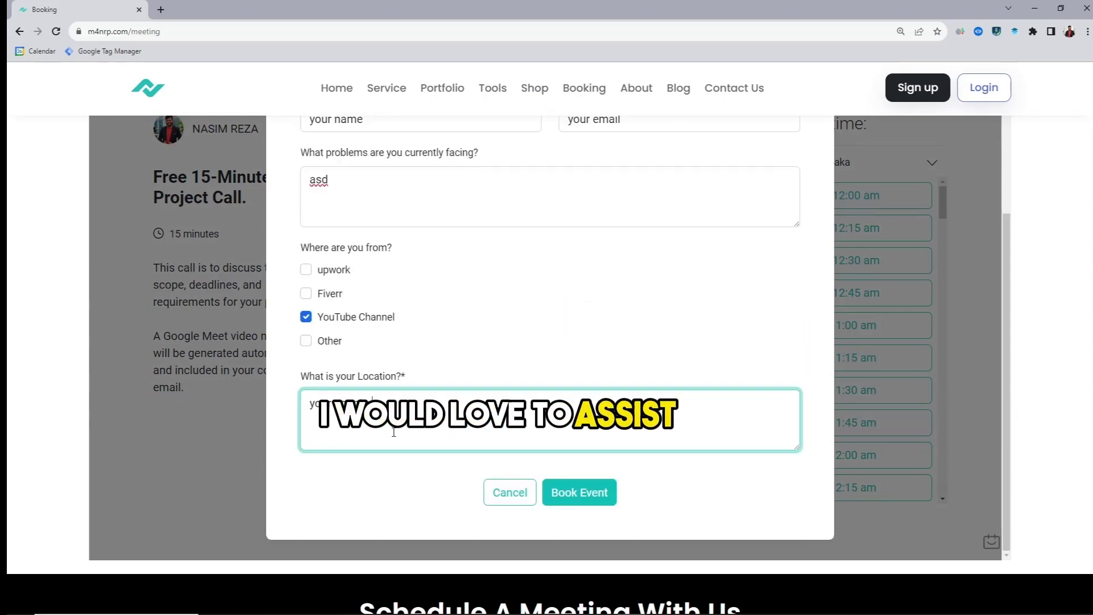